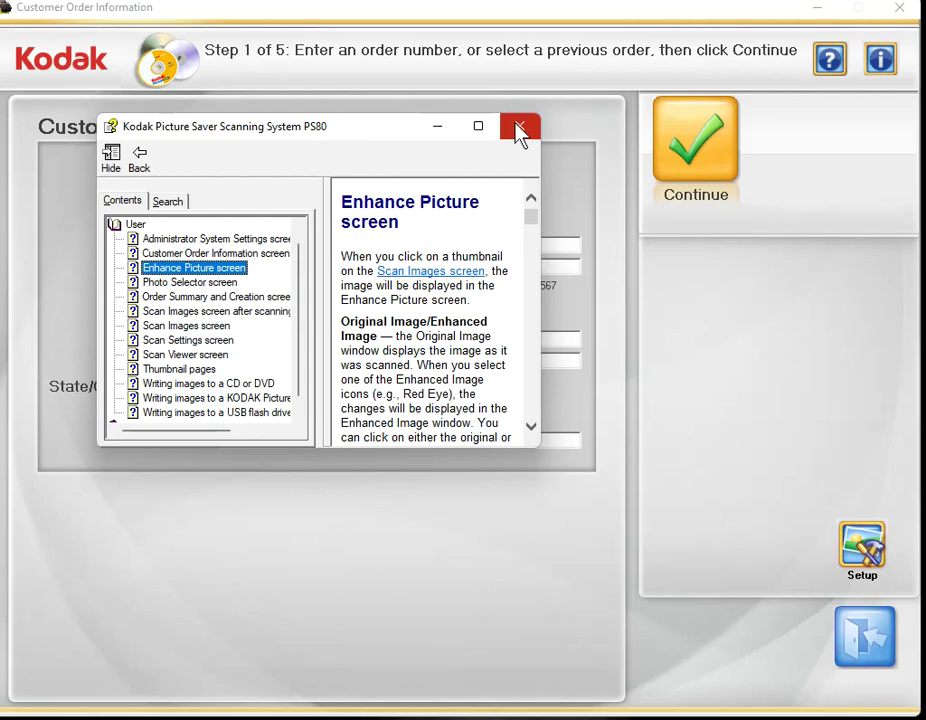
- Close the help window and view the scanning software's version information in its About window
left_click(519, 128)
left_click(881, 62)
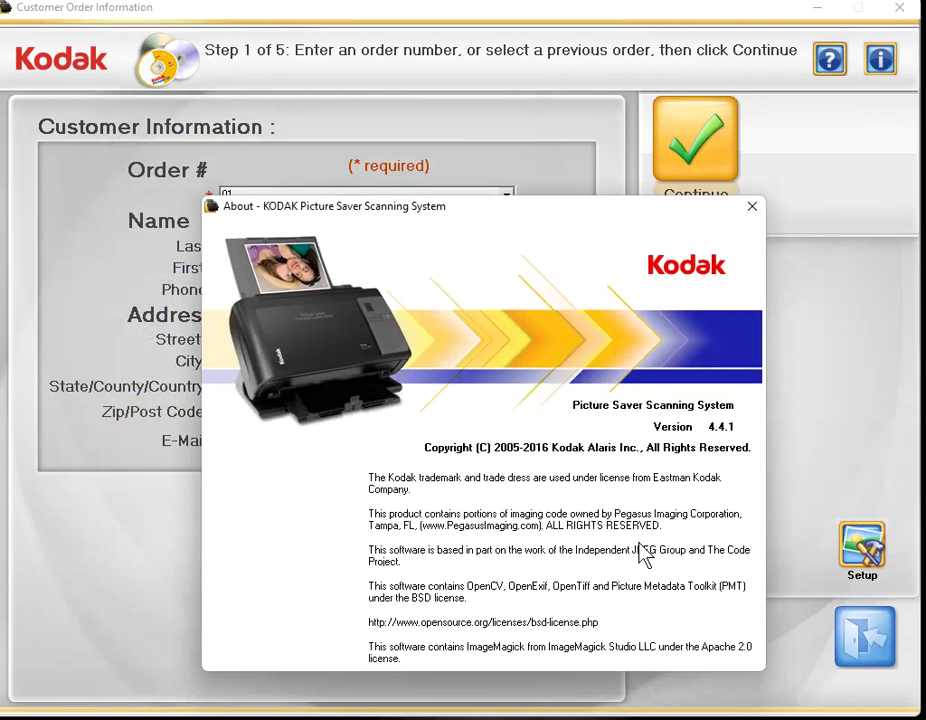
left_click(752, 210)
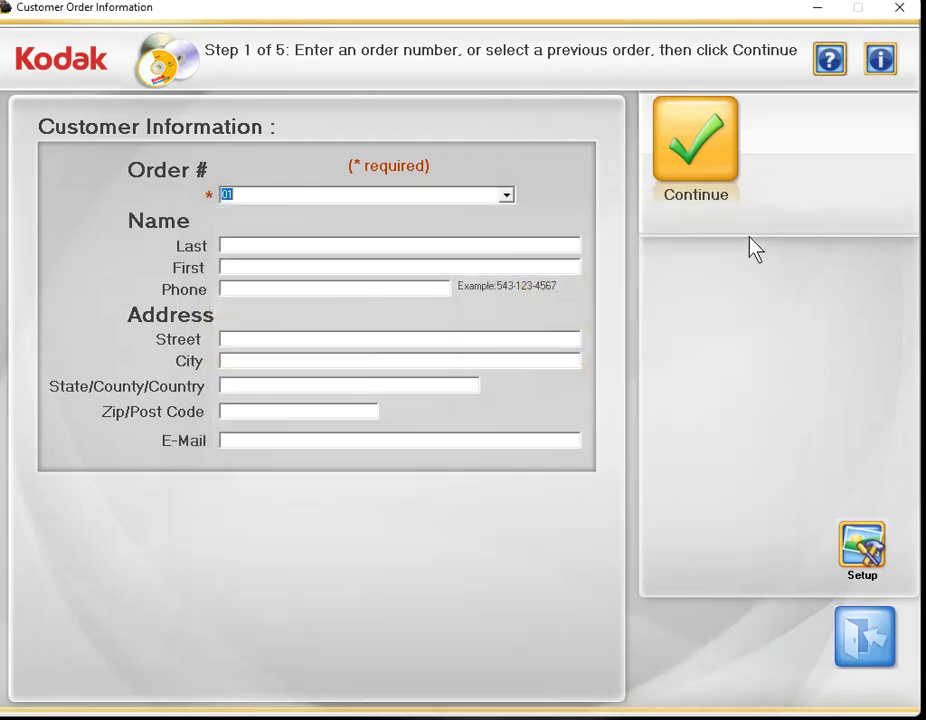
- Review the administrator system settings, switching Print Order Details on and back off before accepting them
left_click(866, 556)
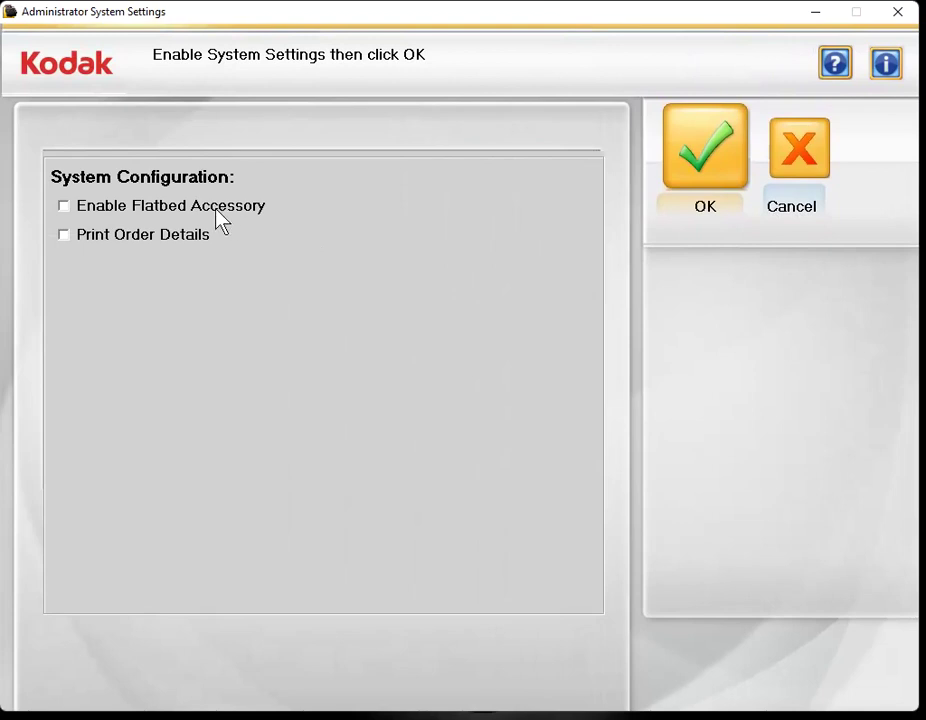
left_click(177, 240)
left_click(177, 240)
left_click(704, 165)
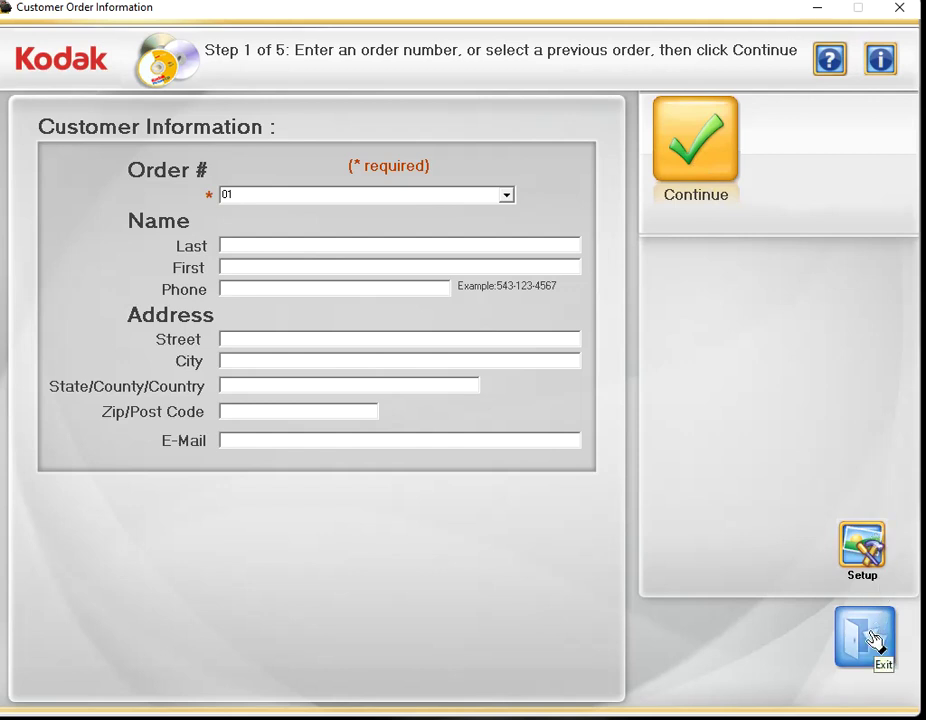
- Continue with the entered order number and accept Folder001 as the folder for the scanned images
left_click(708, 158)
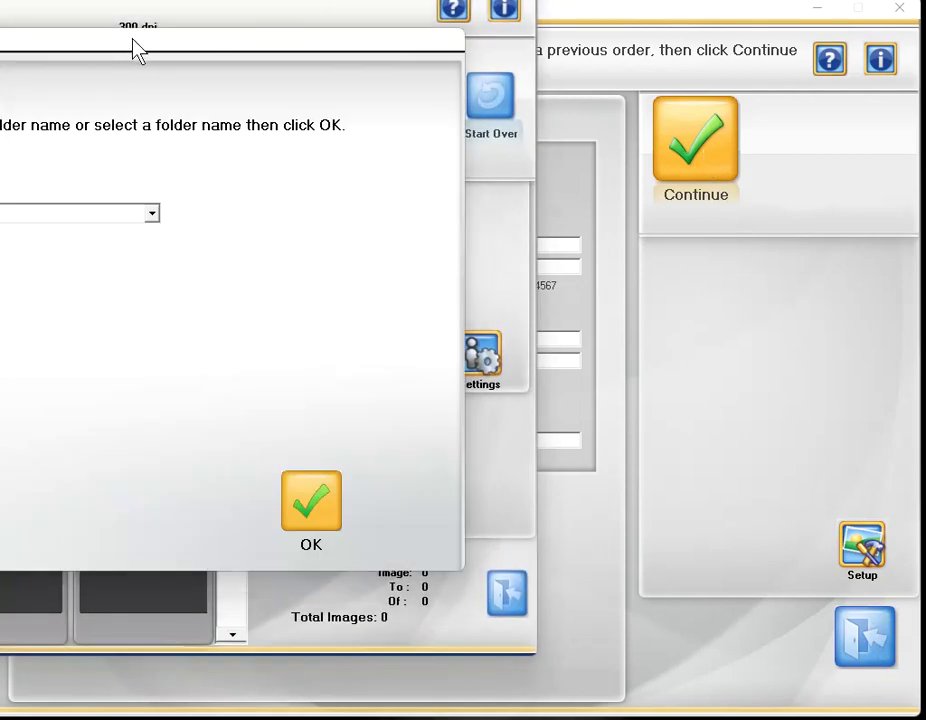
left_click_drag(134, 41, 490, 95)
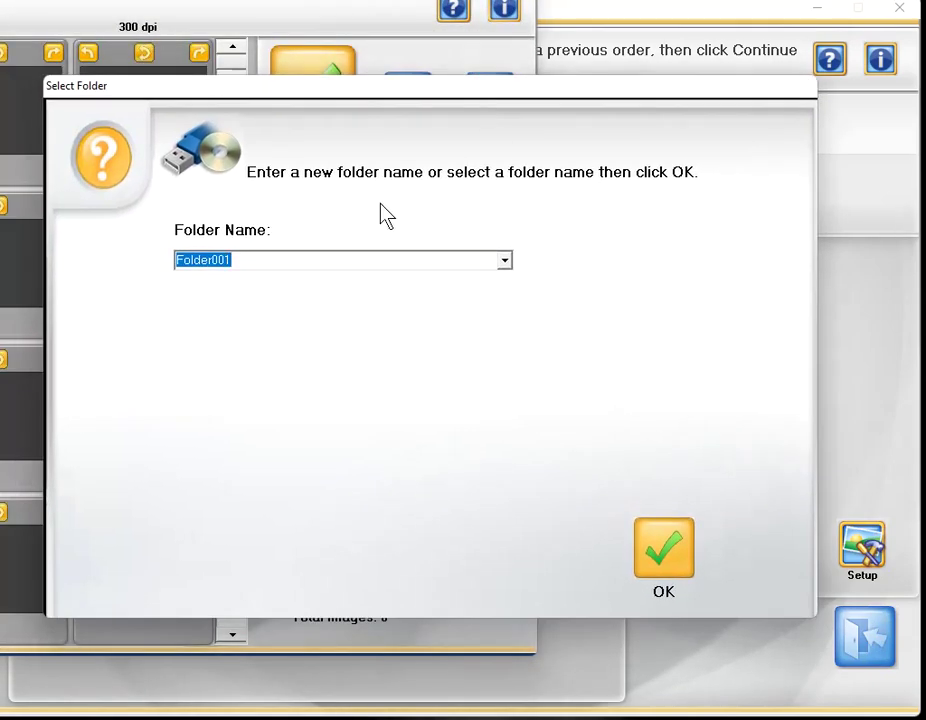
left_click(340, 261)
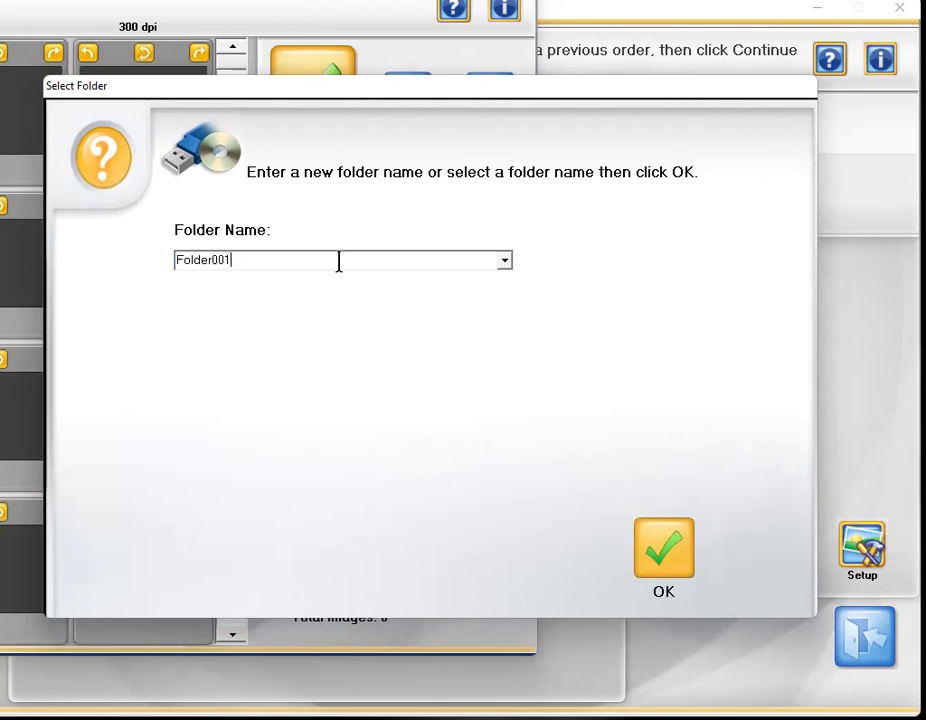
left_click(504, 262)
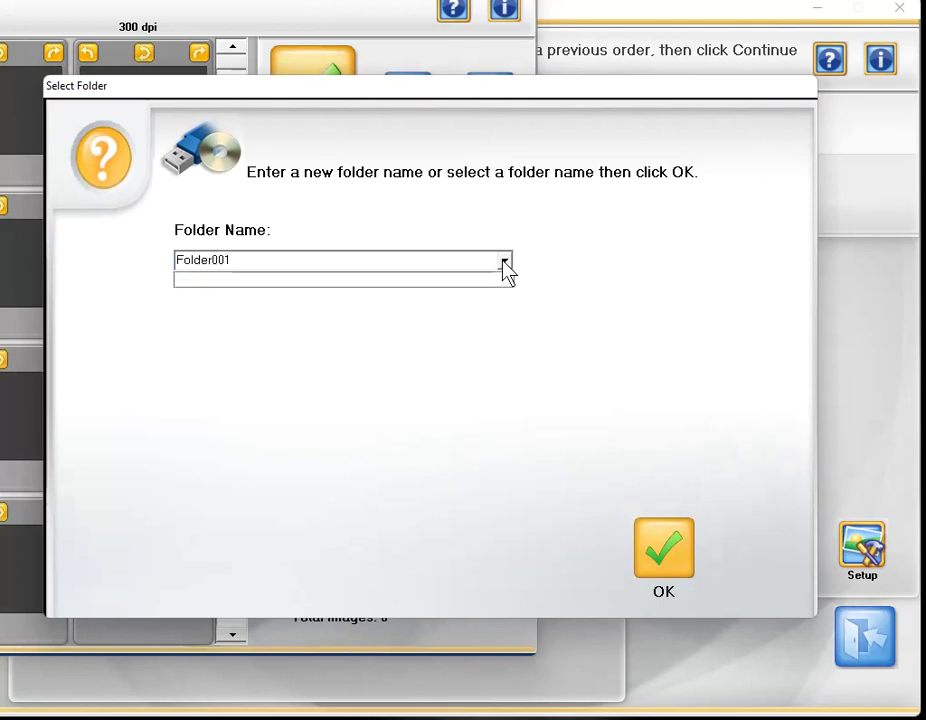
left_click(504, 262)
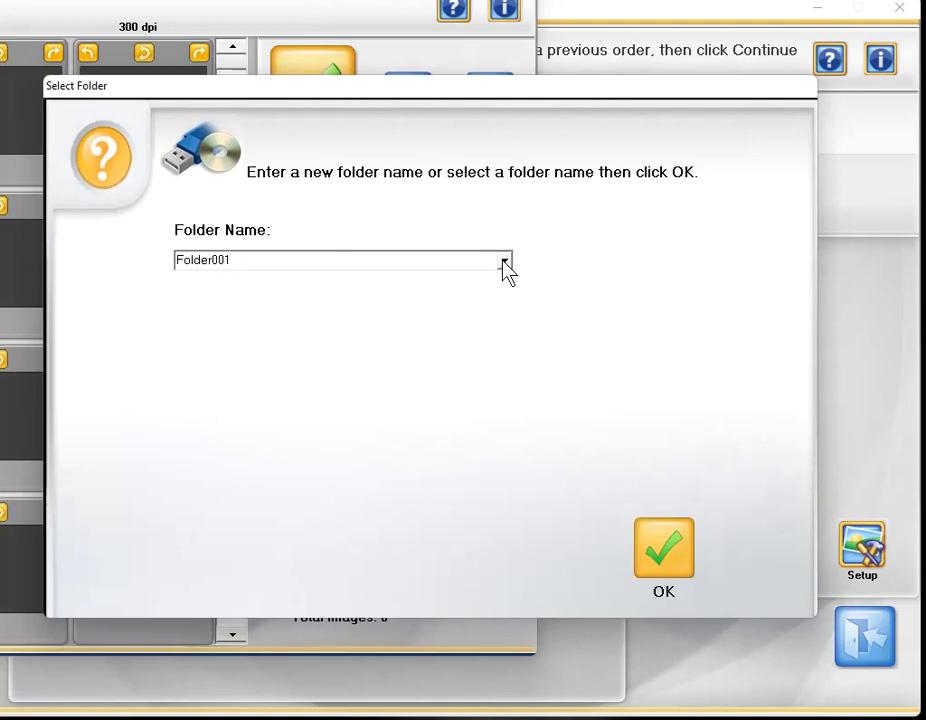
left_click(668, 556)
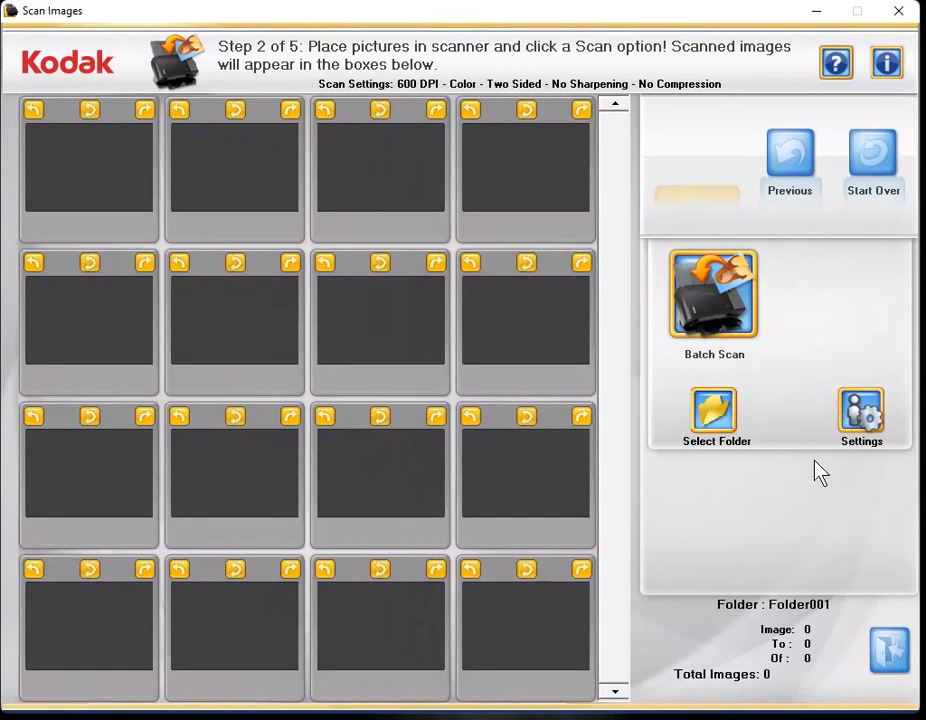
- Return to the customer order information and continue with the same order back to the Scan Images screen
left_click(790, 160)
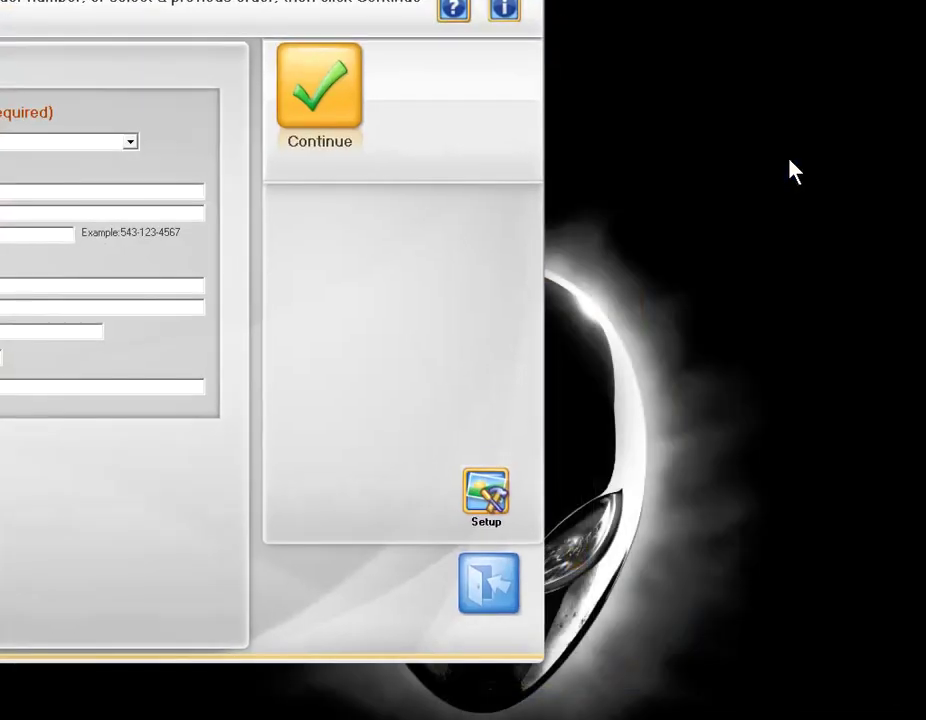
left_click_drag(246, 2, 630, 29)
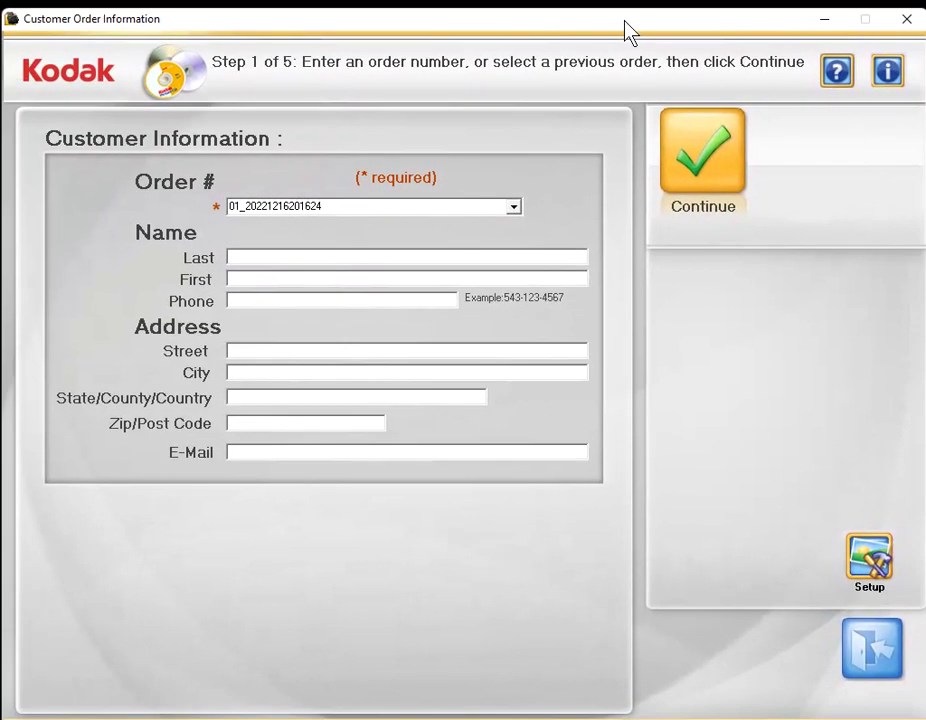
left_click(721, 156)
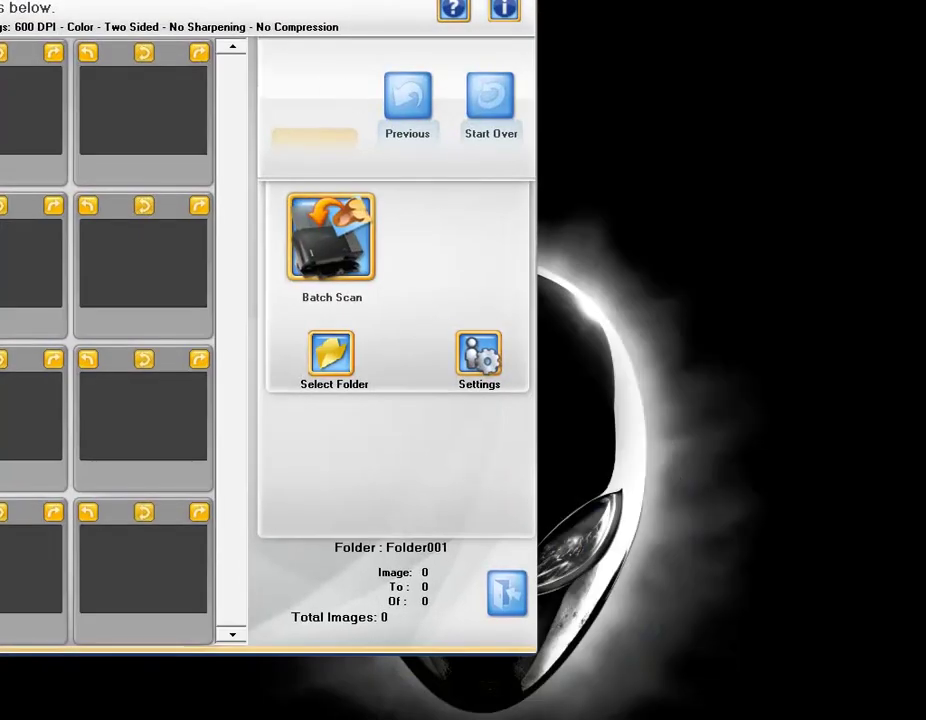
left_click_drag(218, 0, 600, 15)
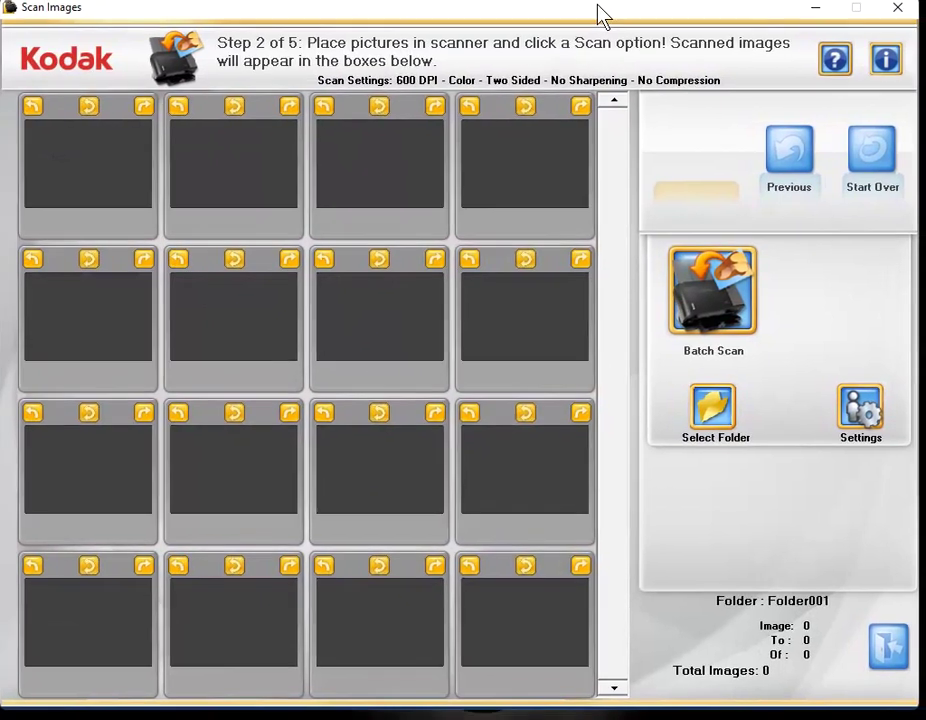
- Start over from the Scan Images screen, saving the current order and accepting the default destination settings
left_click(877, 160)
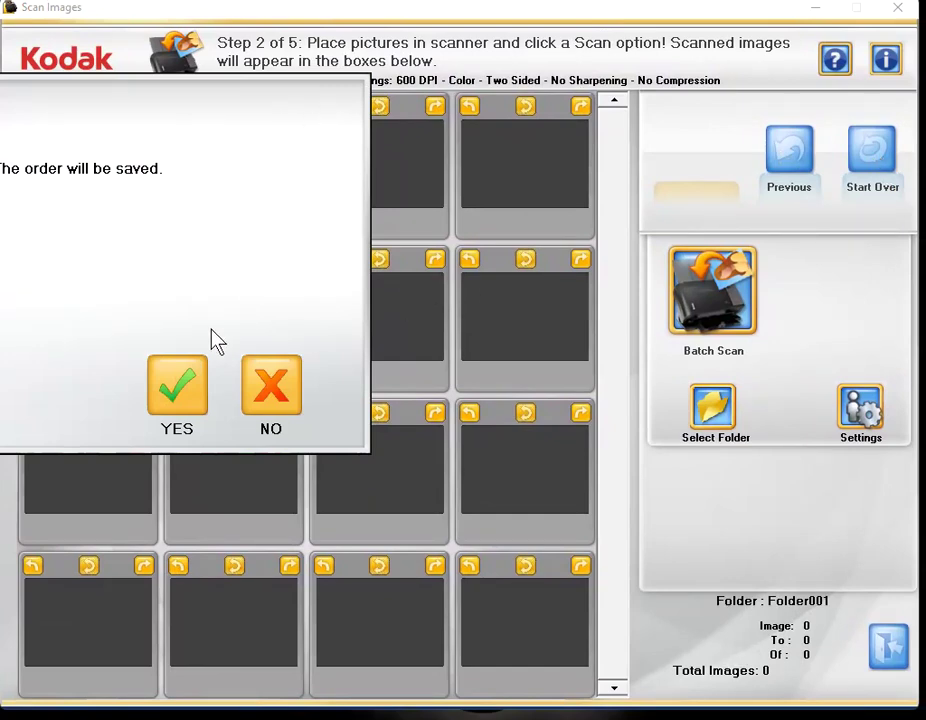
left_click(180, 388)
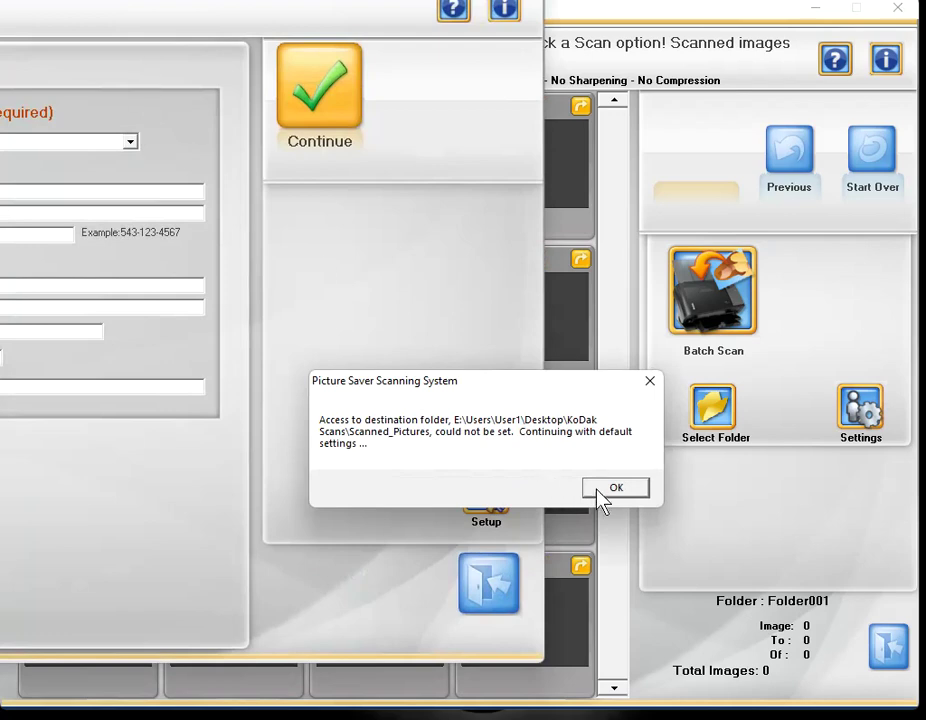
left_click(599, 489)
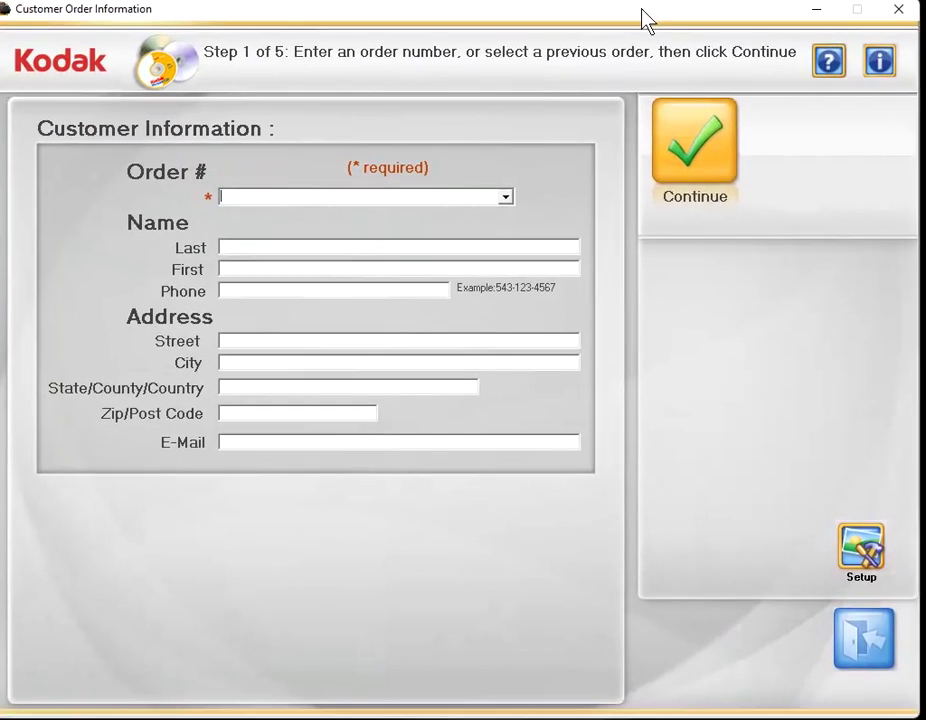
- Try to continue without an order number, select a previous order from the saved ones, and continue to the Scan Images screen
left_click(711, 152)
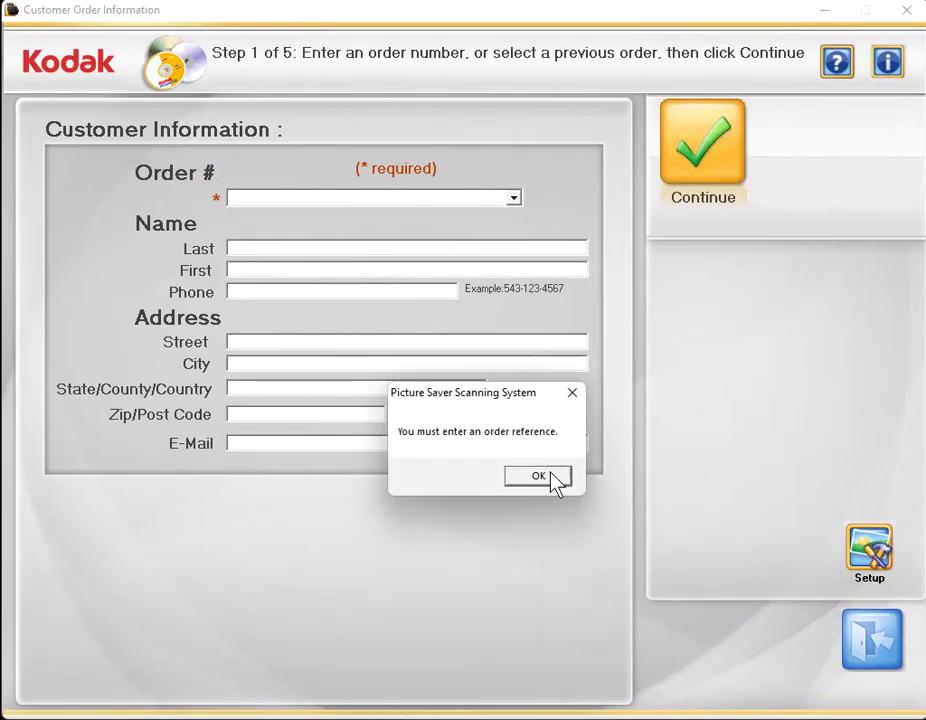
left_click(538, 477)
left_click(513, 198)
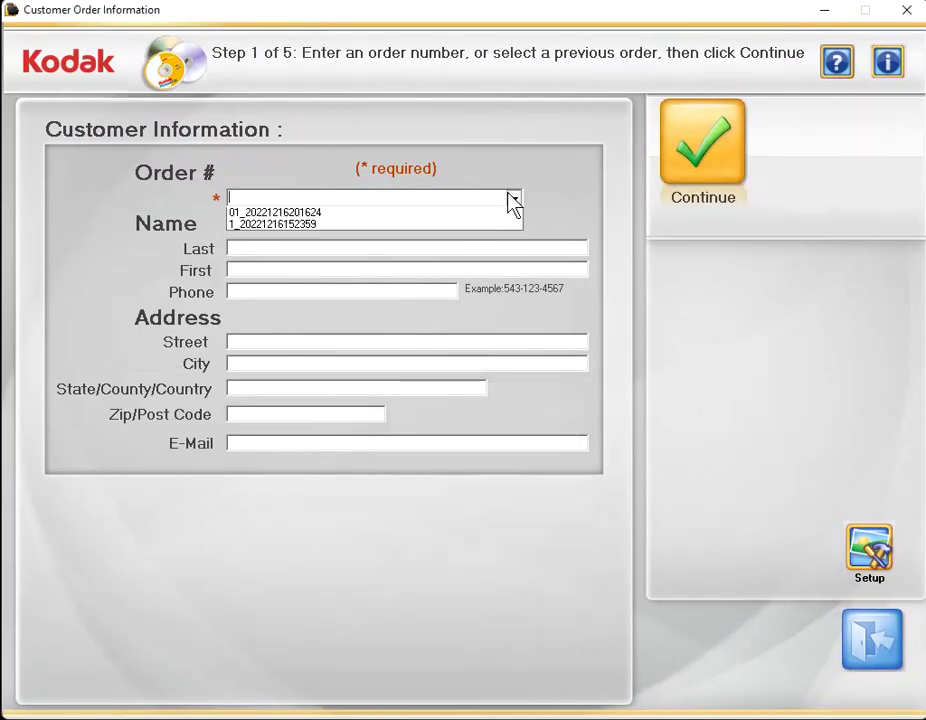
left_click(496, 213)
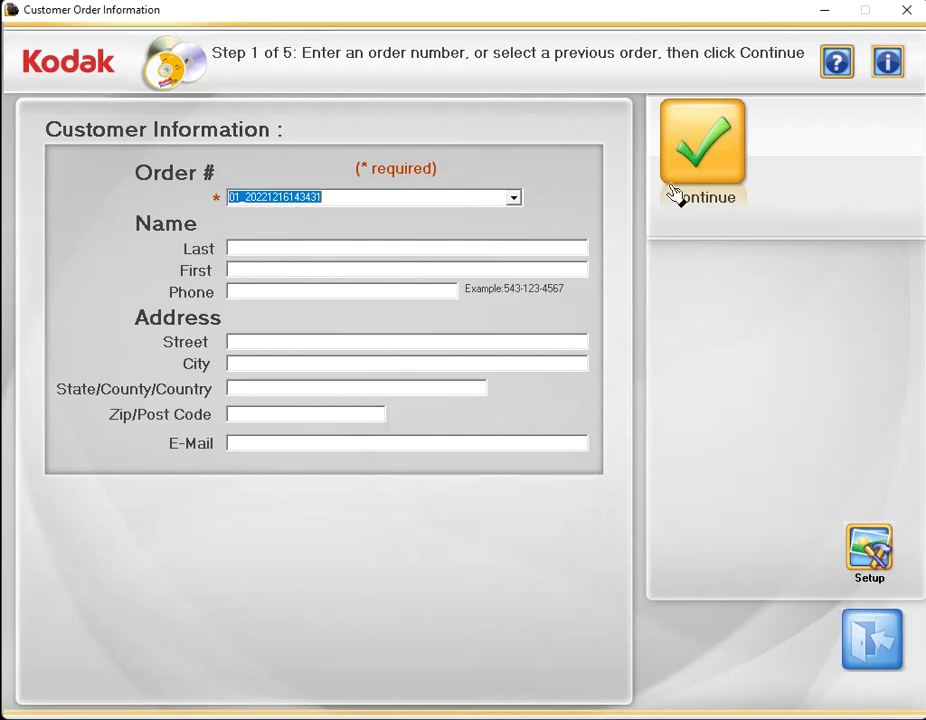
left_click(712, 170)
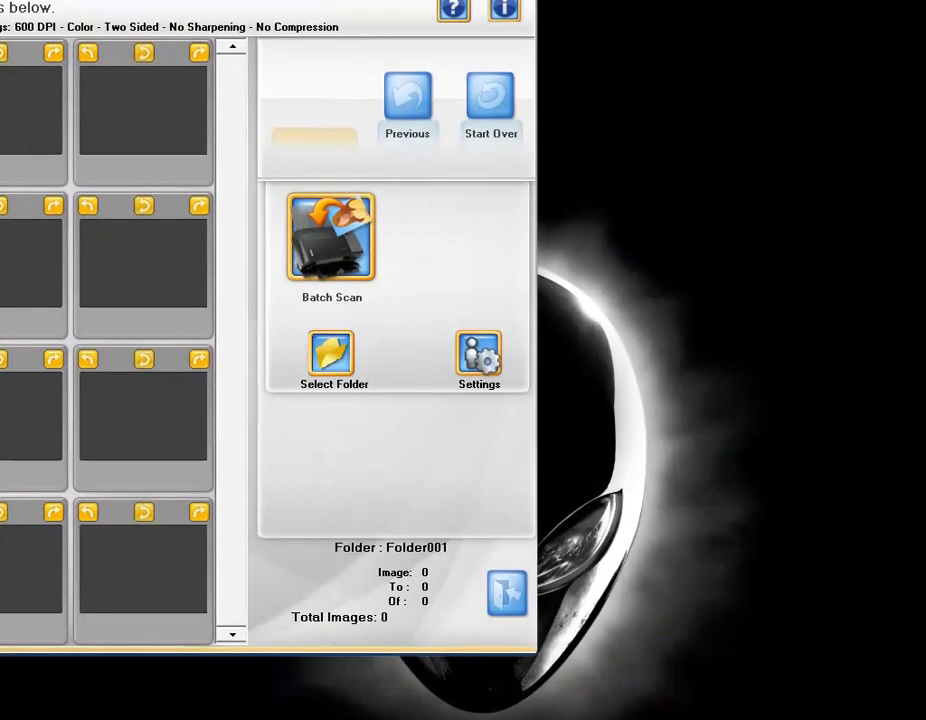
left_click_drag(300, 2, 686, 21)
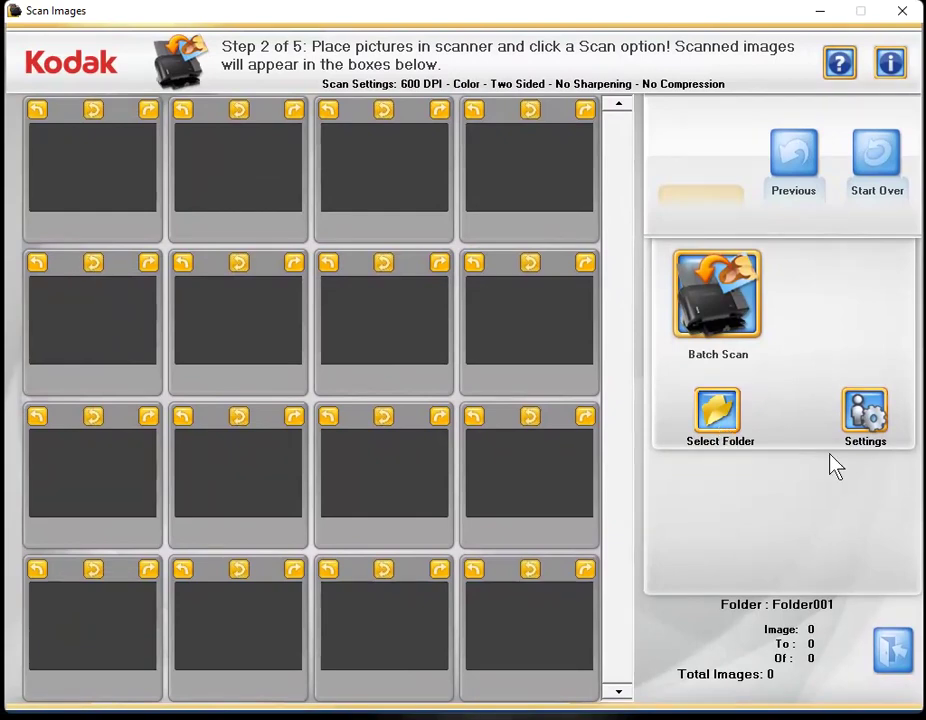
- Review the scan settings for color, resolution, file format and image corrections, and accept them as they are
left_click(870, 418)
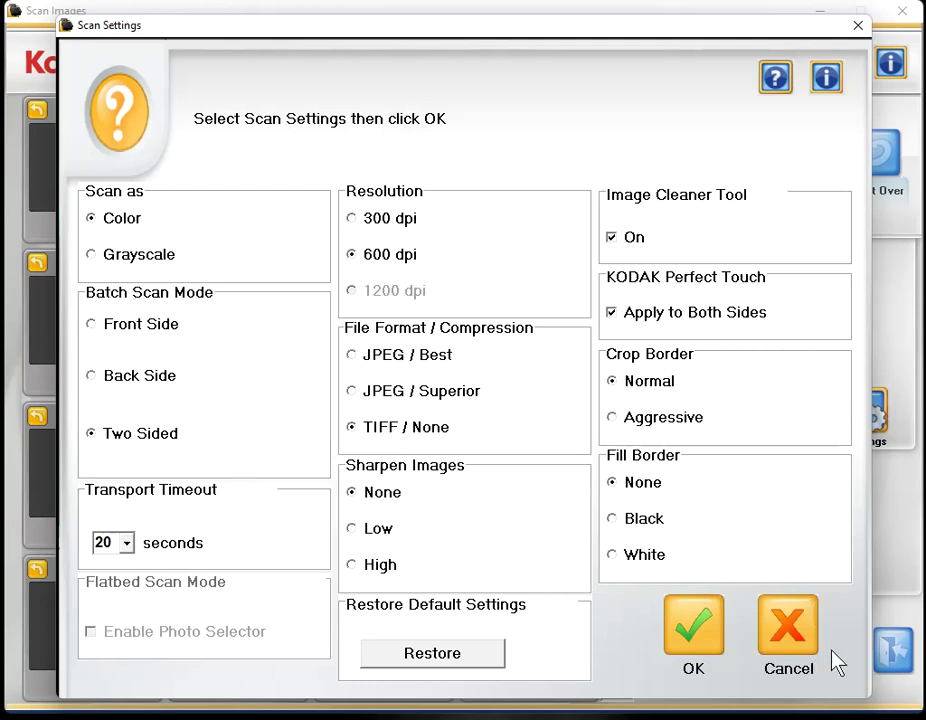
left_click(695, 630)
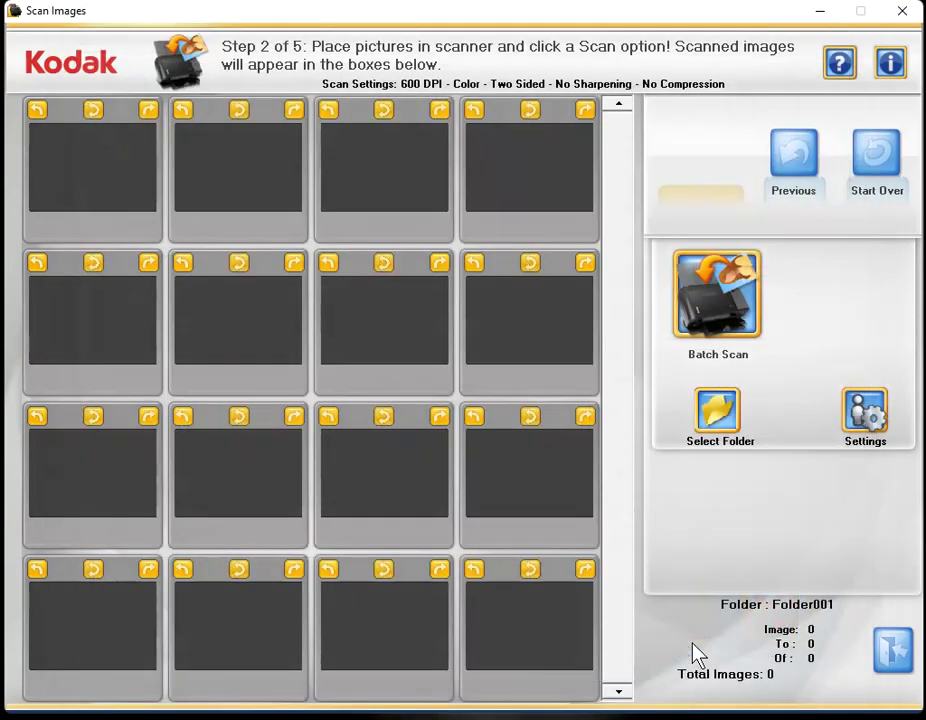
- Start a batch scan, repeat it after the first run ends, and move the Scan Viewer window fully into view
left_click(722, 320)
left_click(720, 300)
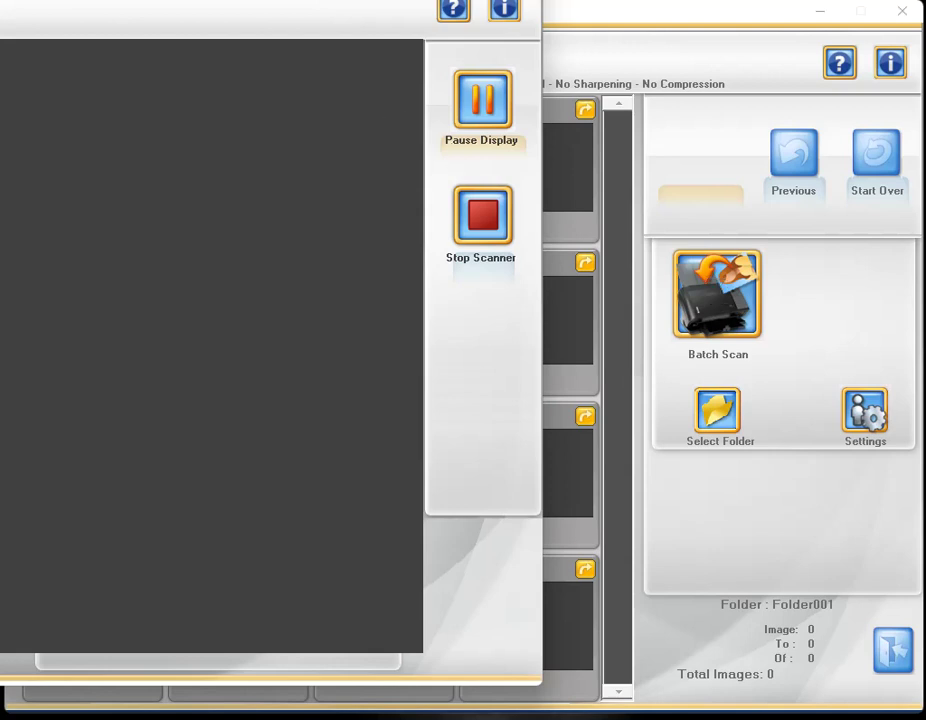
left_click_drag(276, 4, 637, 19)
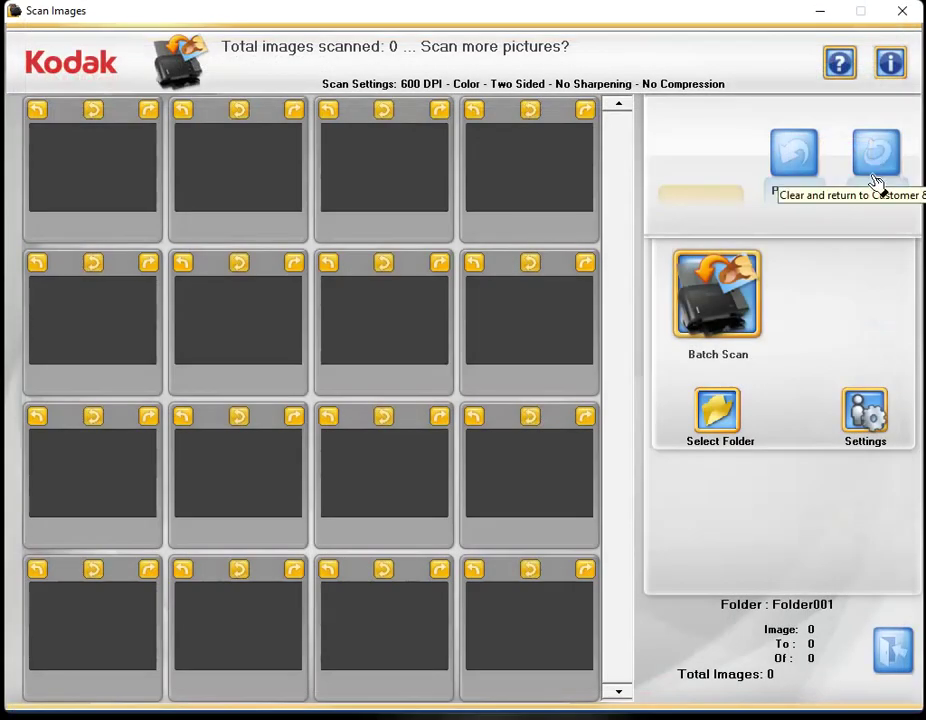
left_click(737, 295)
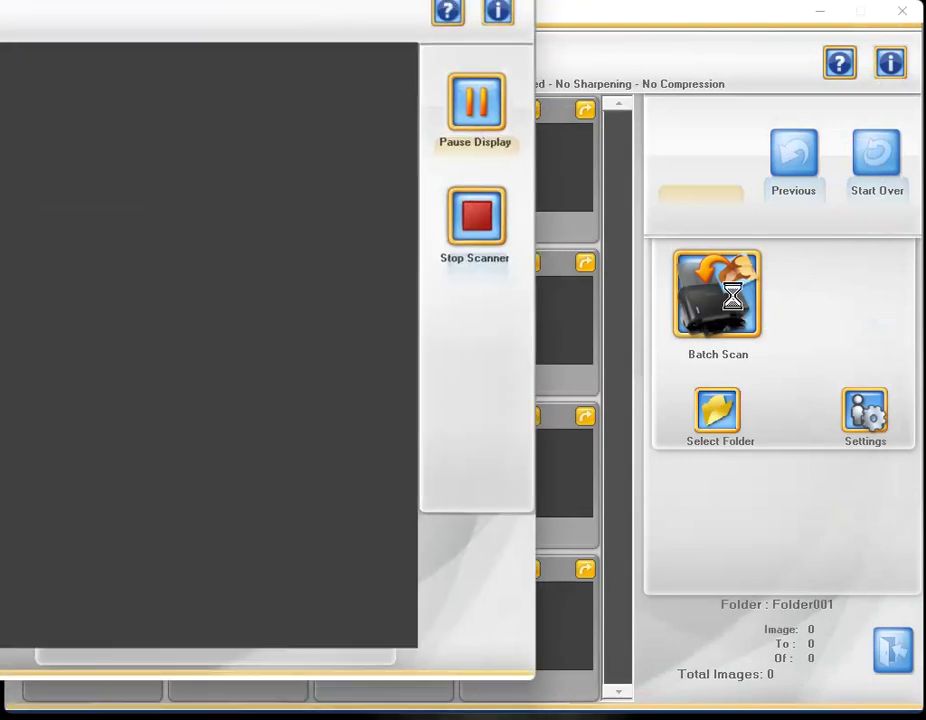
left_click_drag(245, 5, 636, 20)
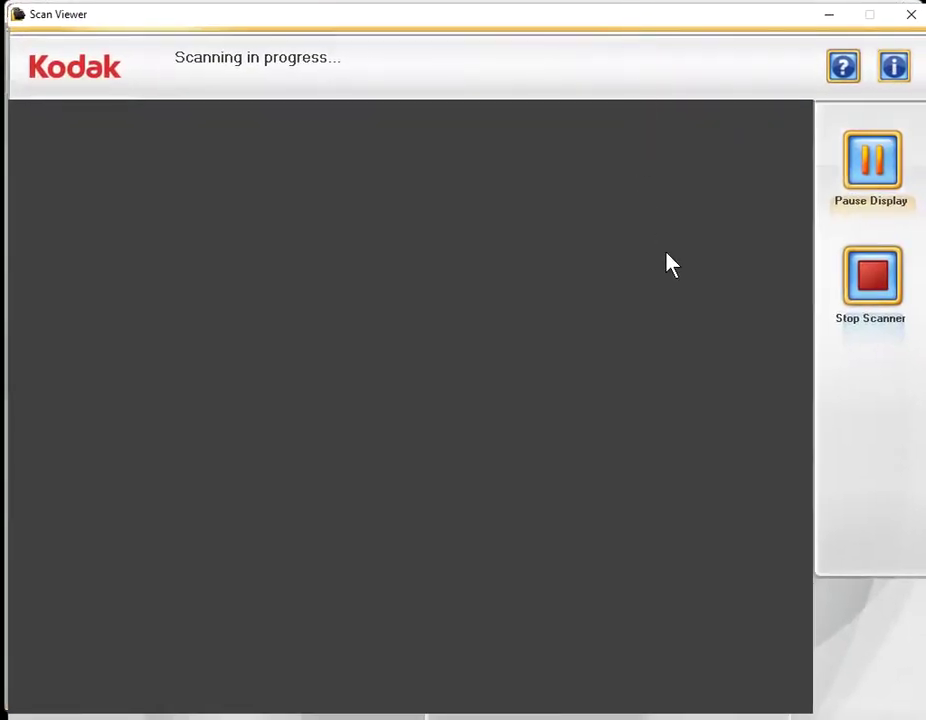